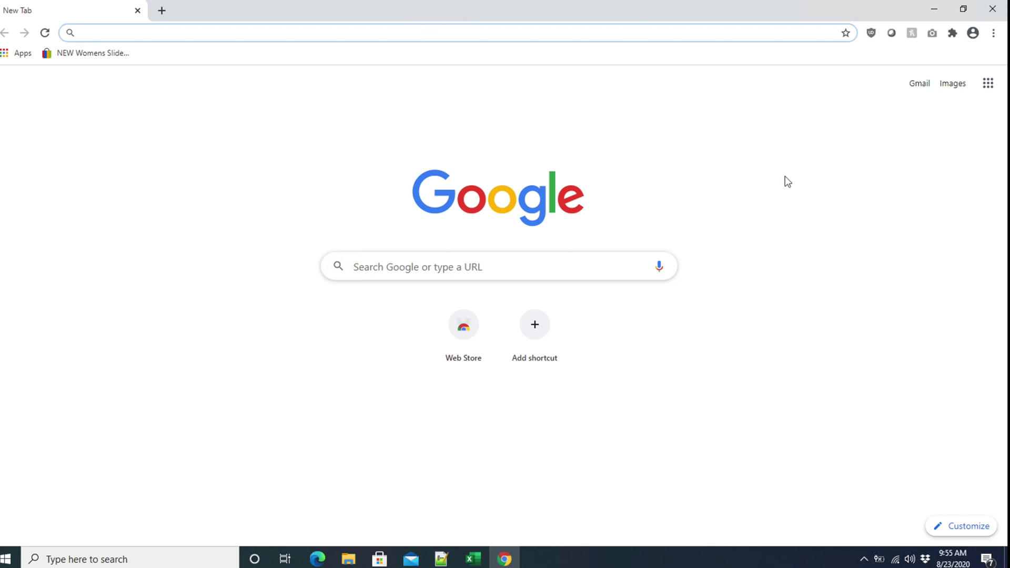
# Step: Review the address bar's search engine options in the browser settings and open the list of managed search engines
pyautogui.click(993, 35)
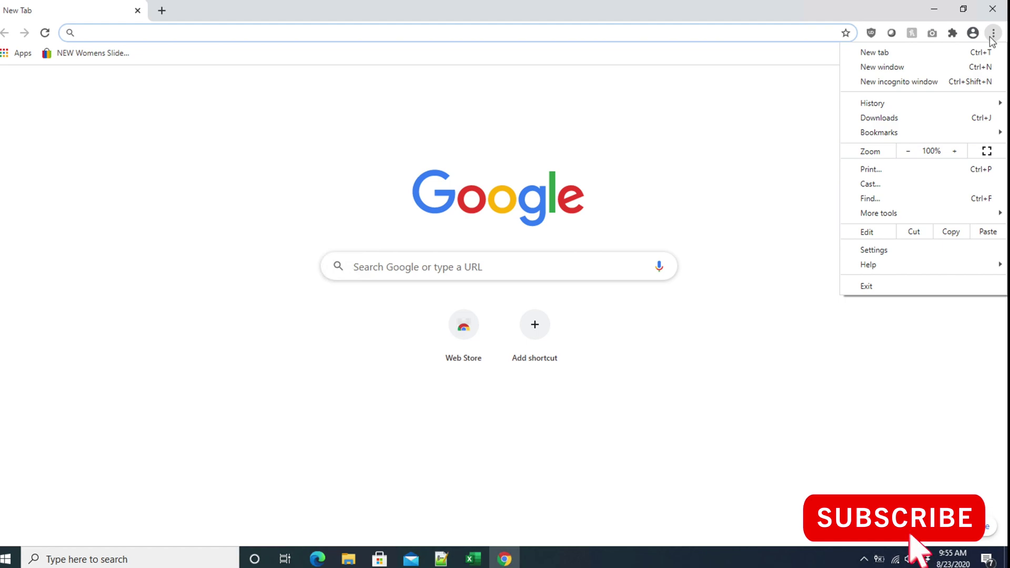
pyautogui.click(883, 250)
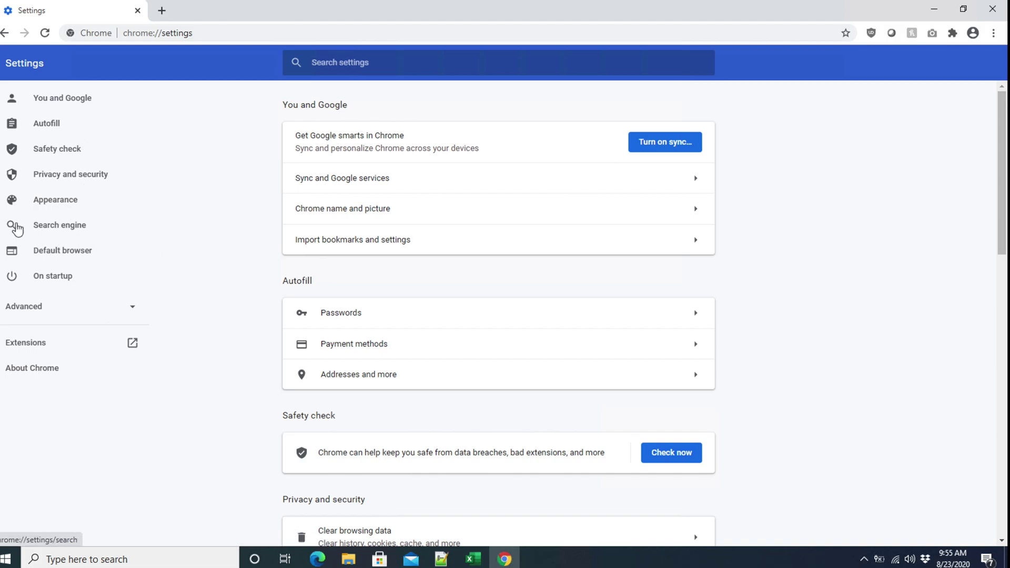
pyautogui.click(62, 233)
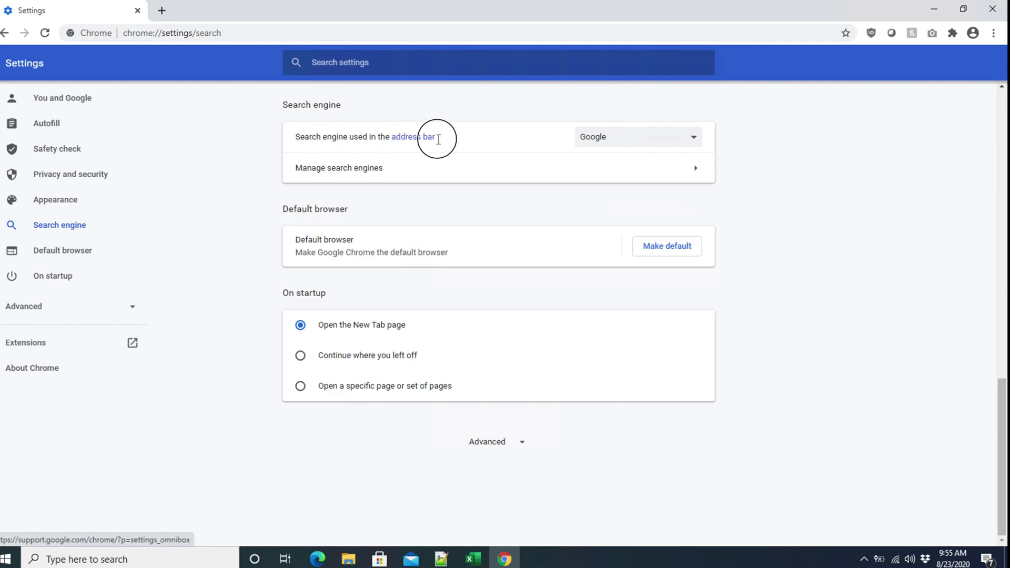
pyautogui.click(687, 141)
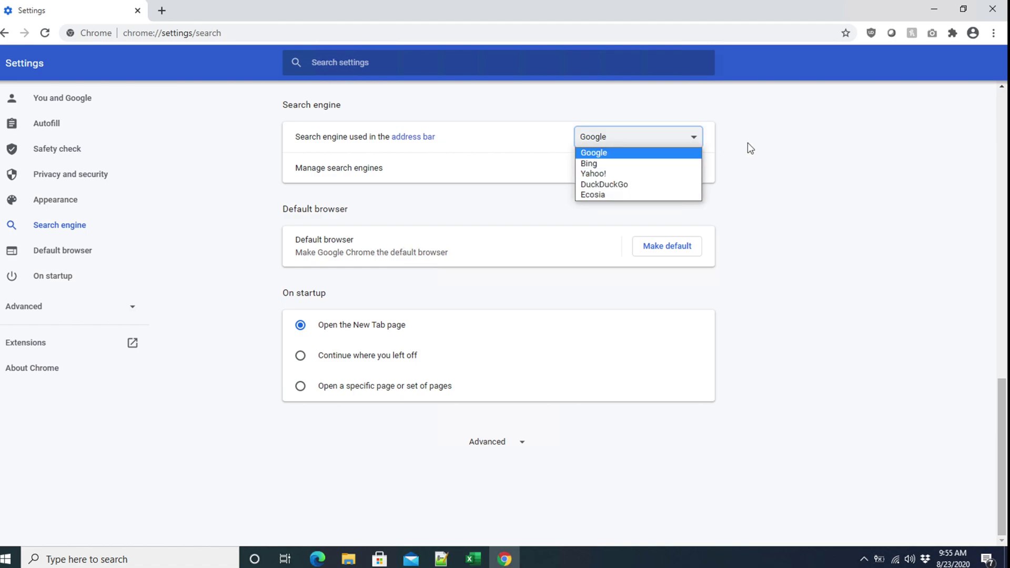
pyautogui.click(778, 148)
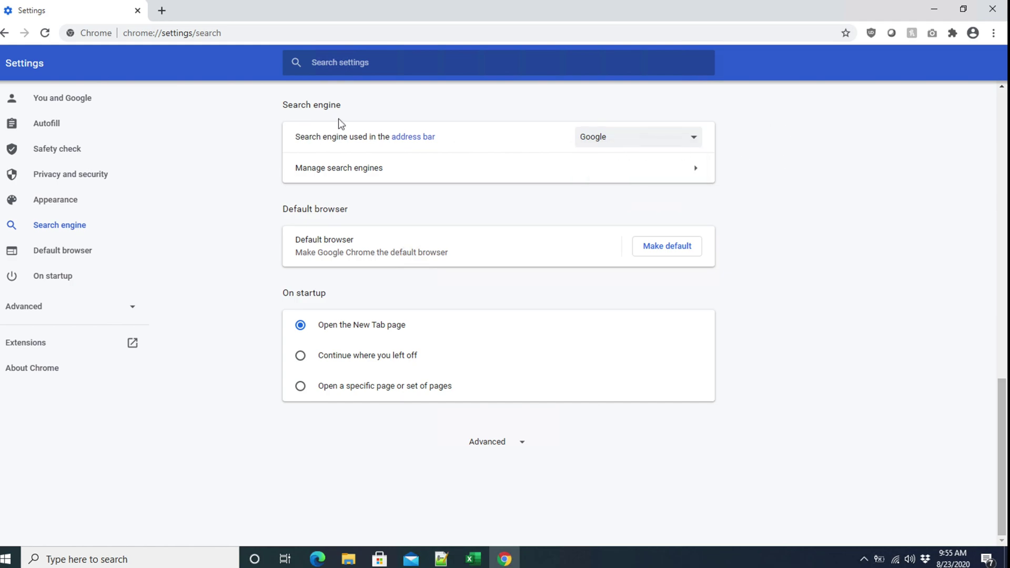
pyautogui.click(605, 139)
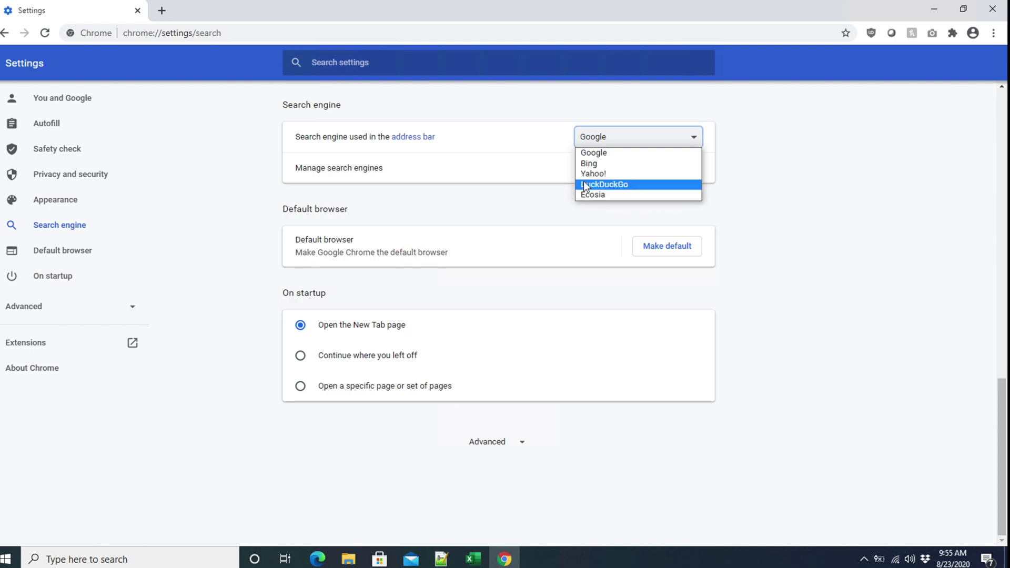
pyautogui.click(808, 178)
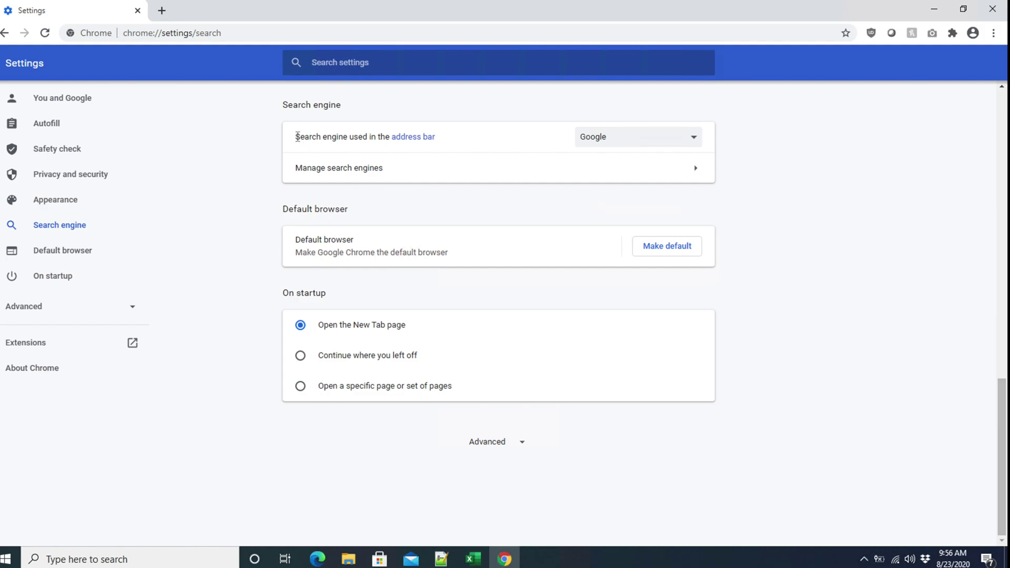
pyautogui.moveTo(298, 137); pyautogui.dragTo(443, 141)
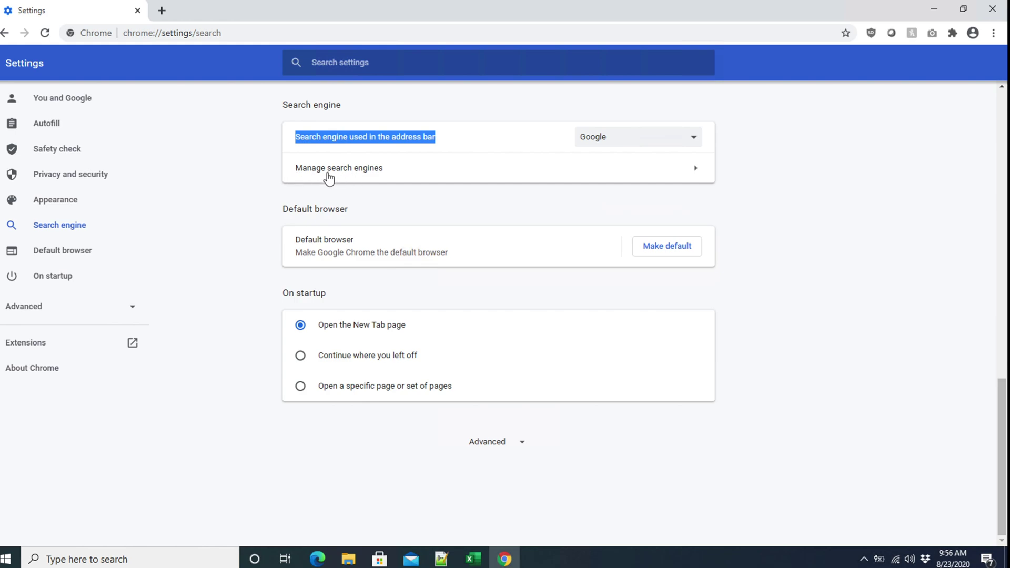
pyautogui.click(452, 168)
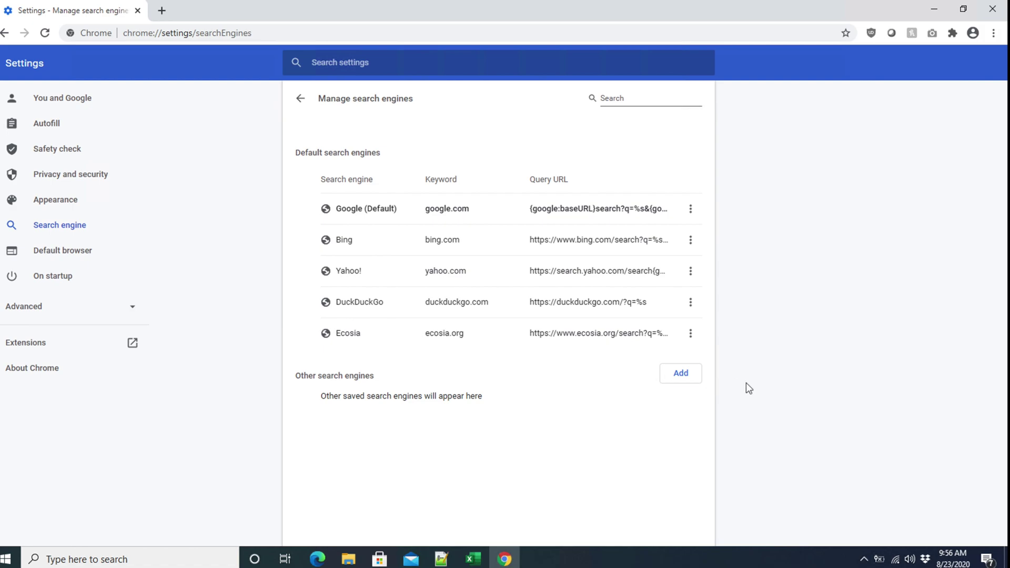
pyautogui.click(680, 375)
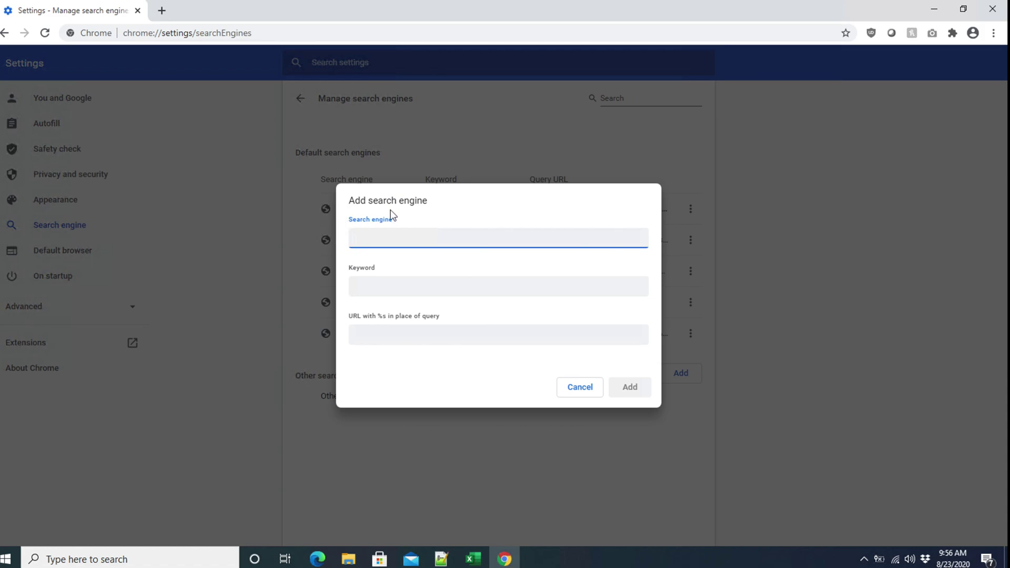
pyautogui.click(579, 390)
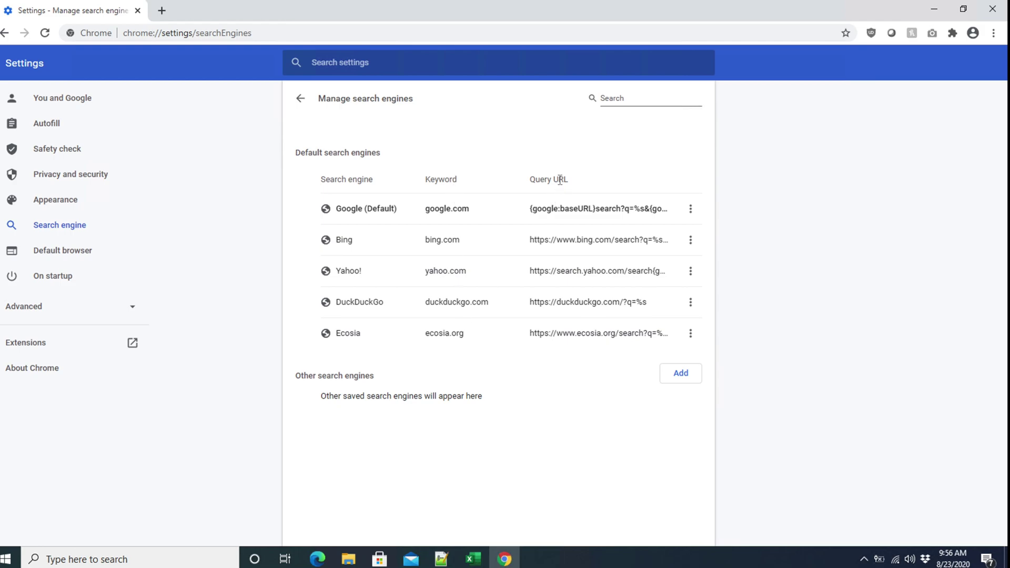
pyautogui.click(681, 374)
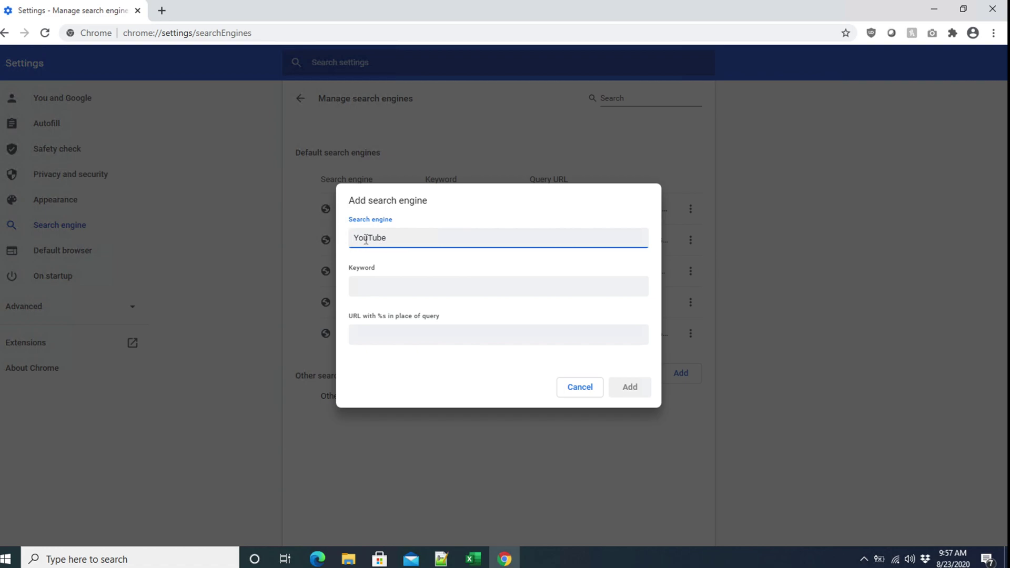
pyautogui.click(378, 286)
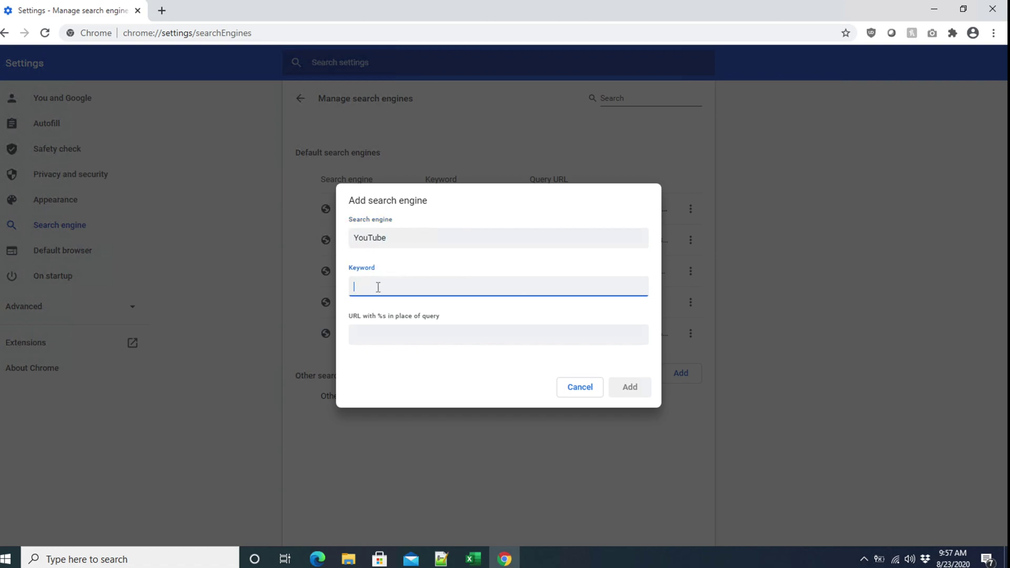
pyautogui.moveTo(510, 200); pyautogui.dragTo(390, 340)
pyautogui.click(355, 334)
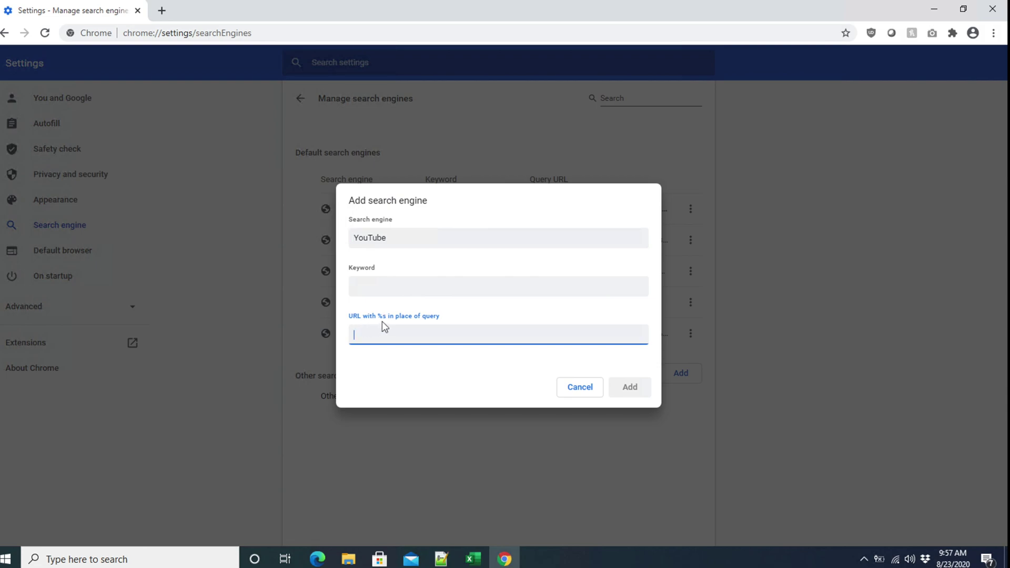
pyautogui.doubleClick(379, 316)
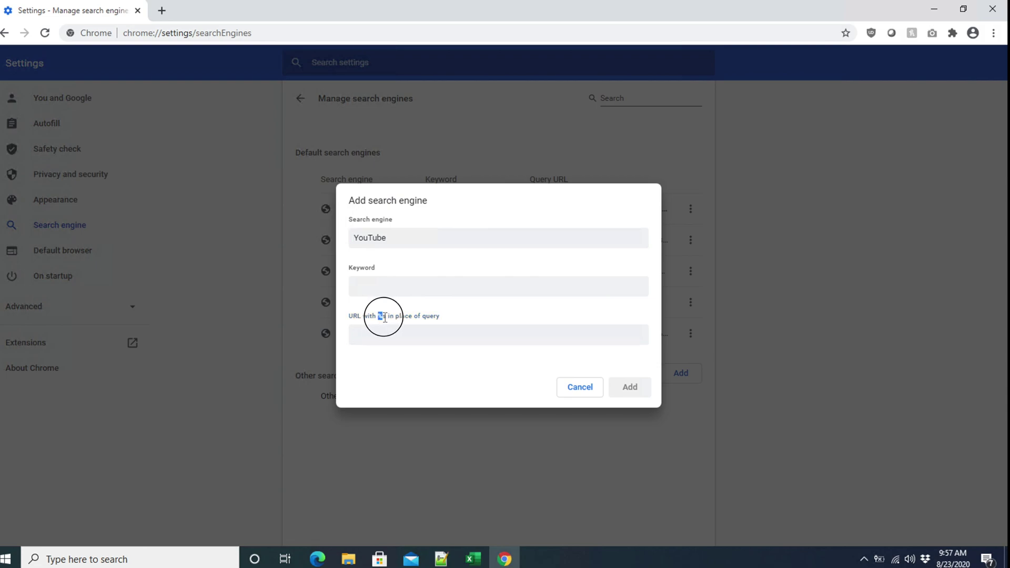
pyautogui.doubleClick(384, 316)
pyautogui.click(374, 338)
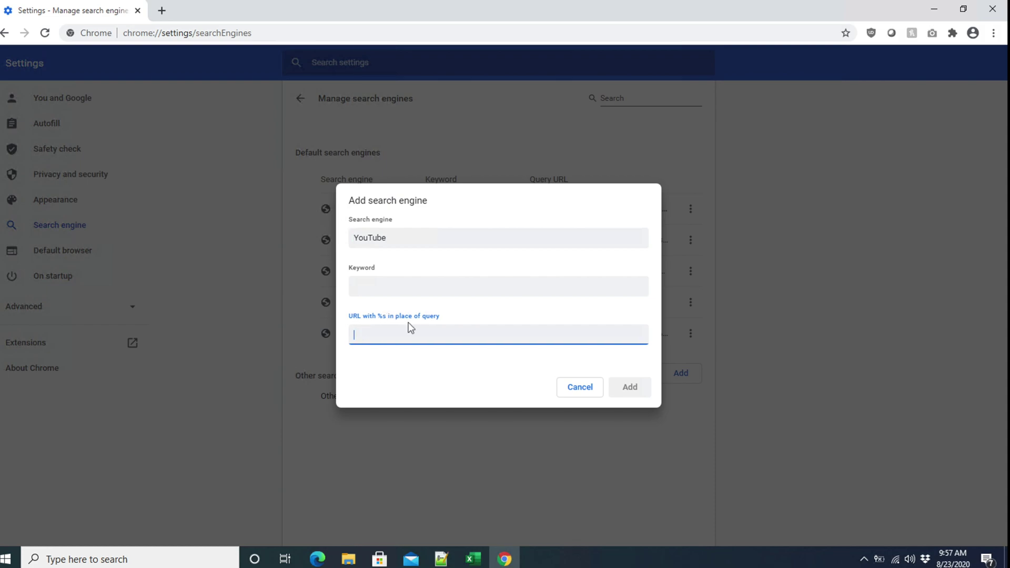
pyautogui.doubleClick(381, 316)
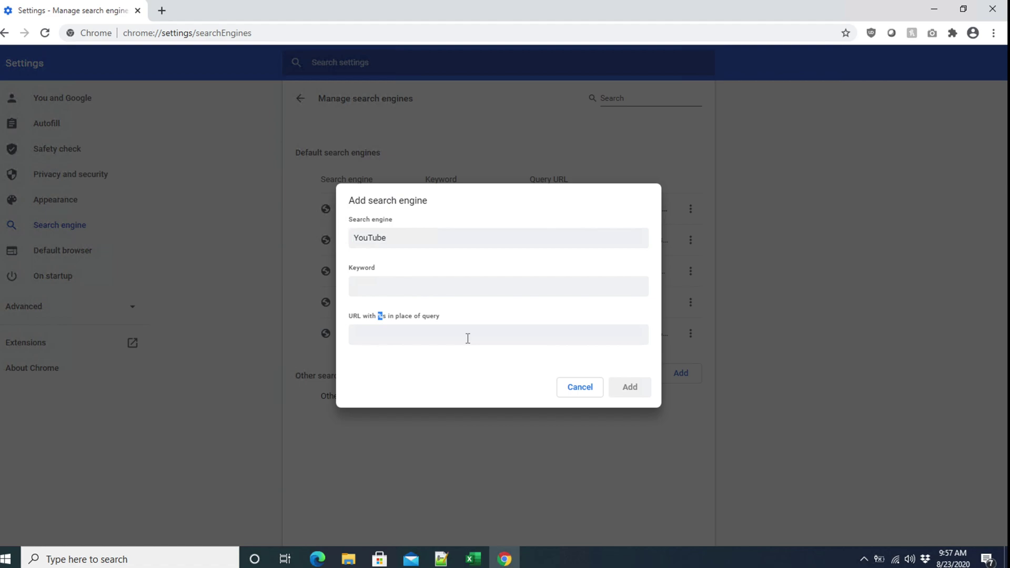
pyautogui.click(577, 389)
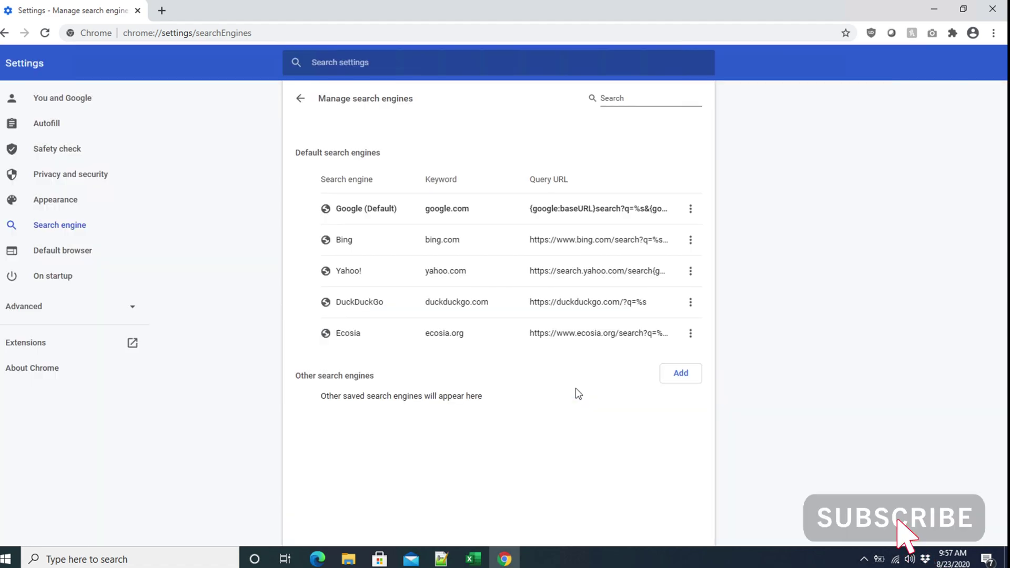
# Step: Search for "youtube" in a new tab and open the YouTube website, closing the old settings tab
pyautogui.click(161, 10)
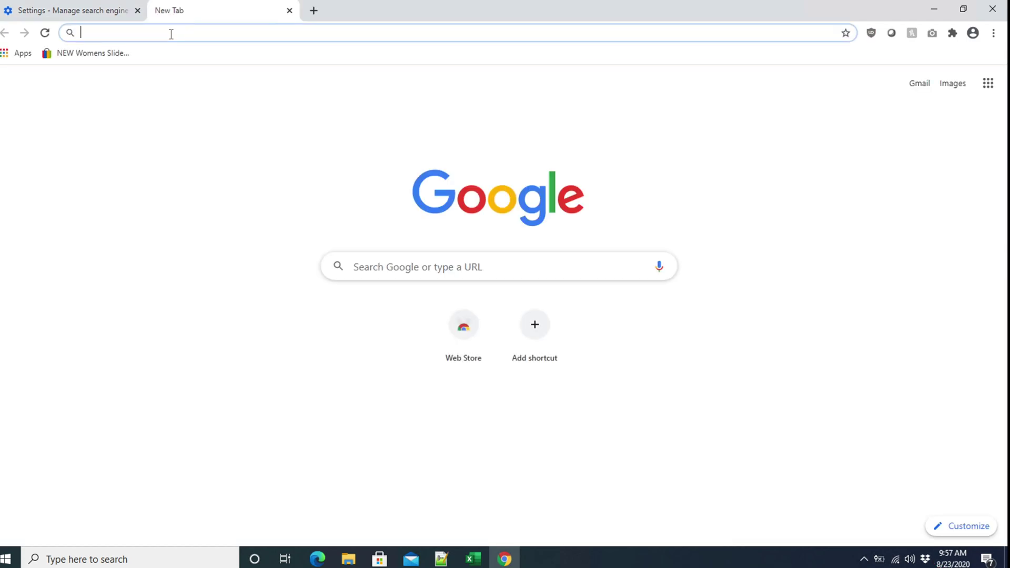
pyautogui.write('youtube')
pyautogui.press('Return')
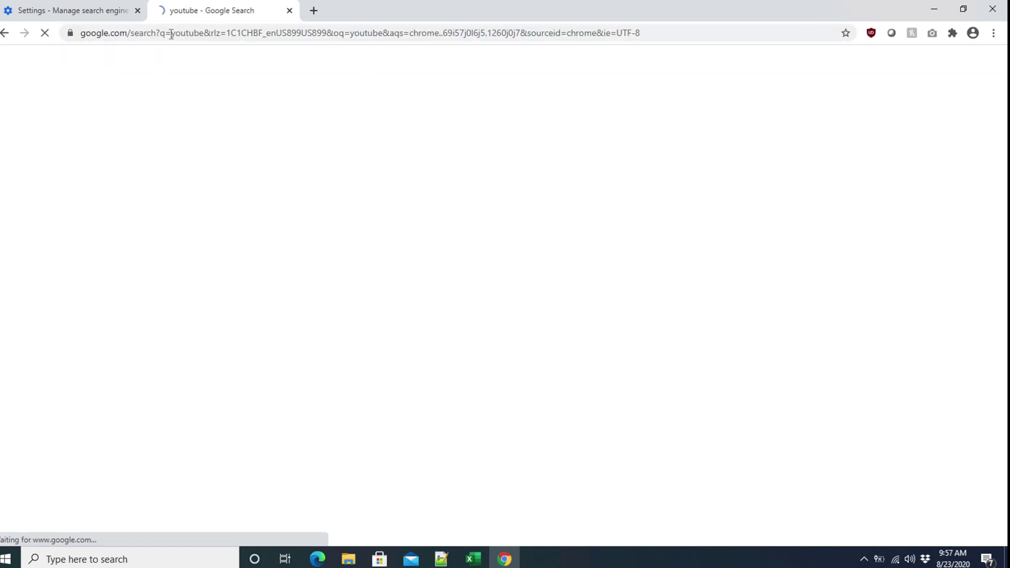
pyautogui.click(139, 182)
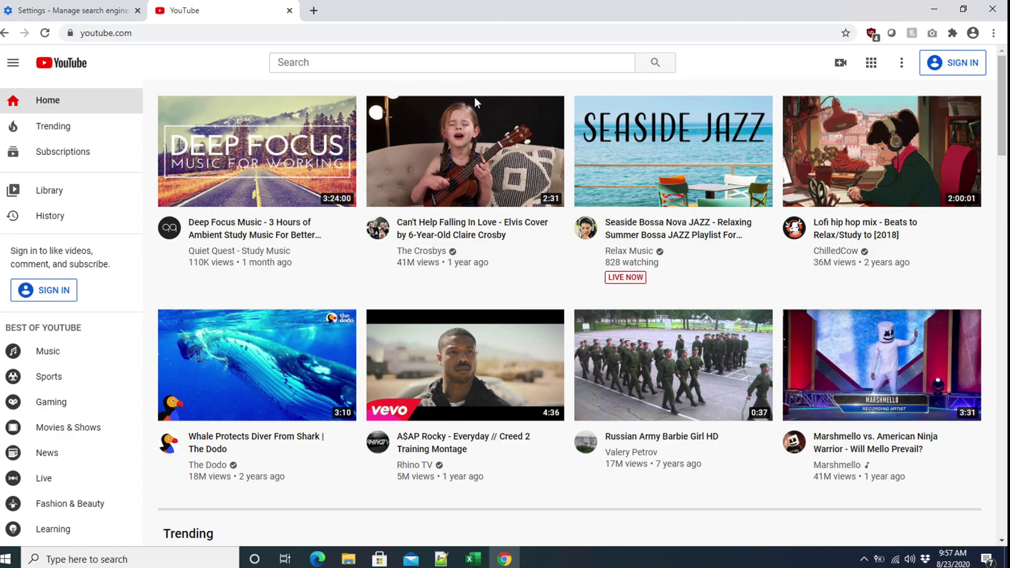
pyautogui.click(138, 11)
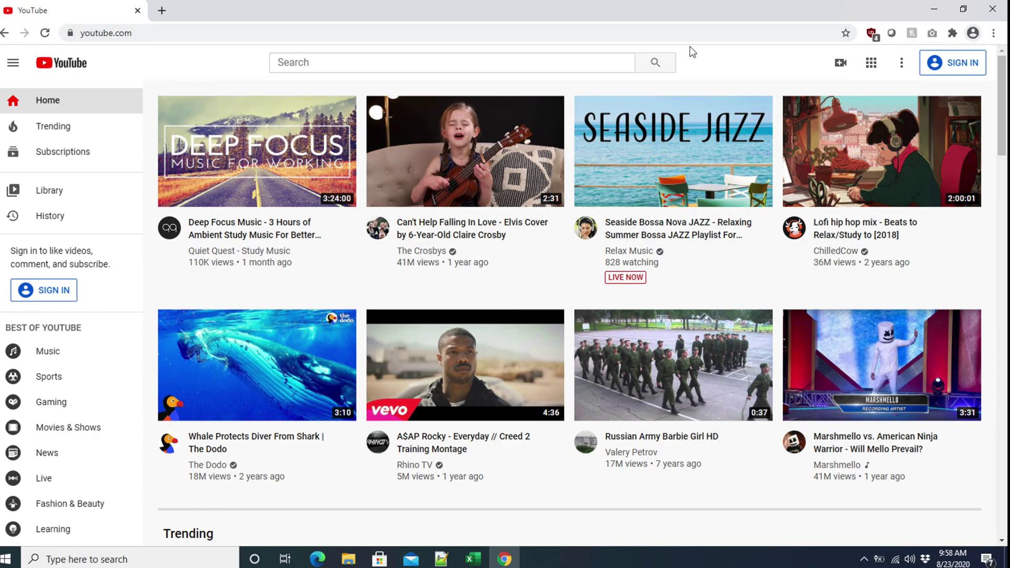
# Step: Reopen the managed search engines settings and make YouTube, listed under other search engines, the default
pyautogui.click(994, 34)
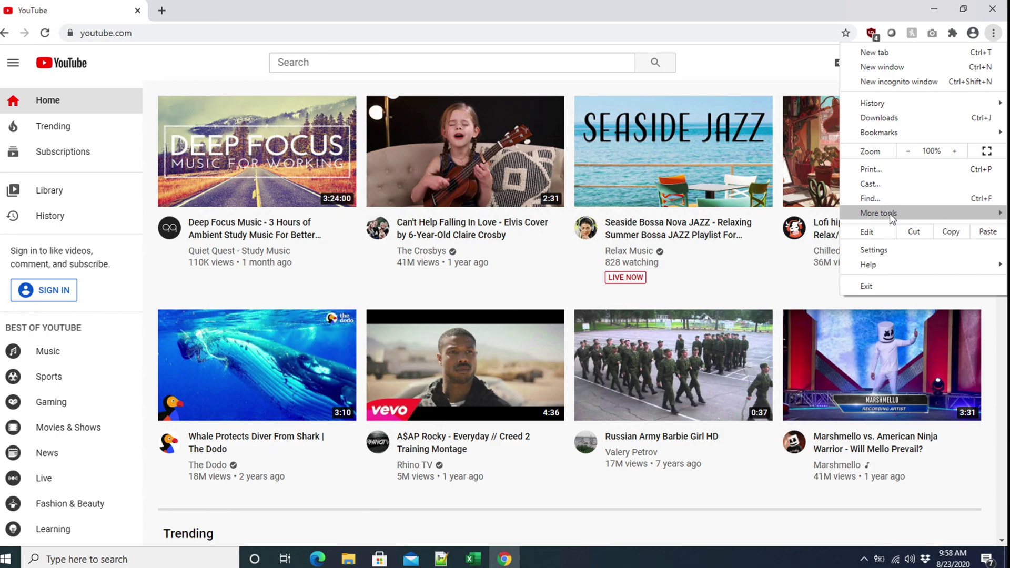
pyautogui.click(873, 251)
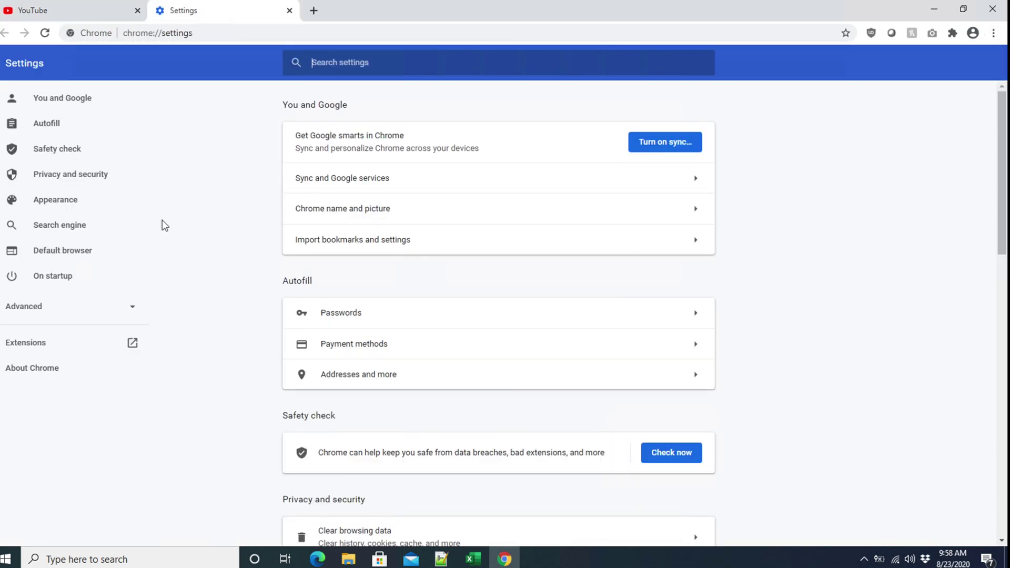
pyautogui.click(68, 230)
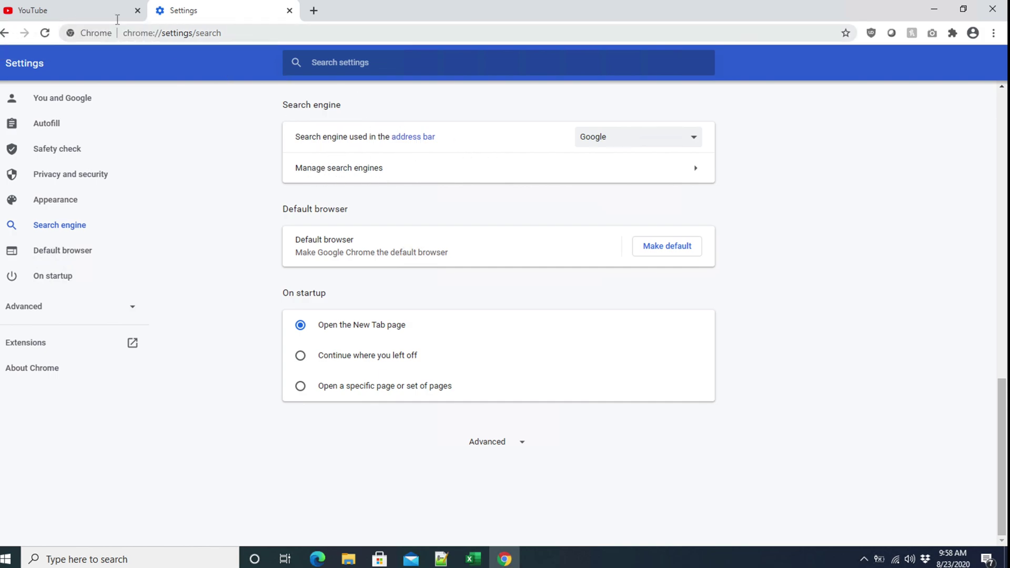
pyautogui.click(331, 169)
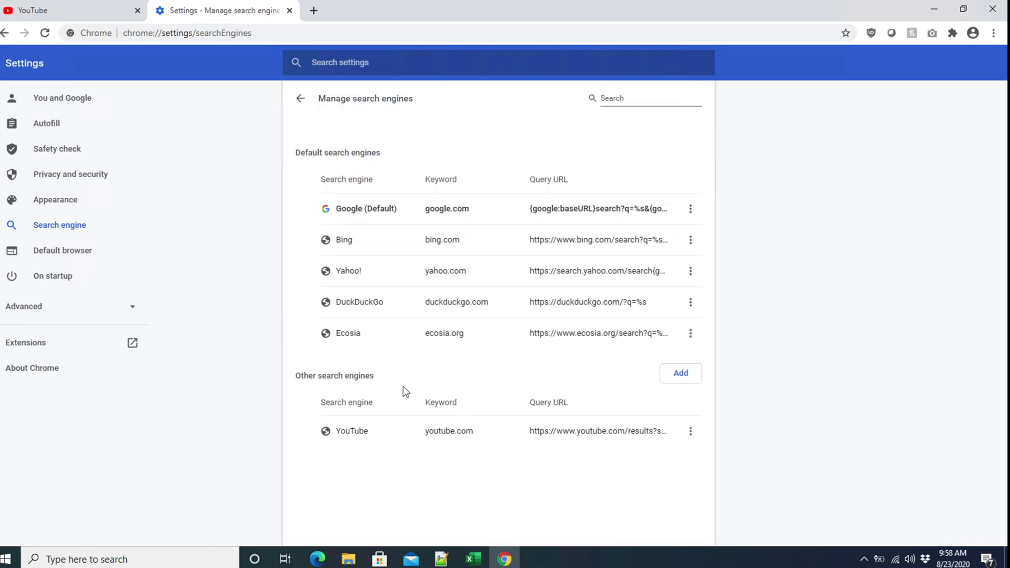
pyautogui.moveTo(297, 376); pyautogui.dragTo(378, 380)
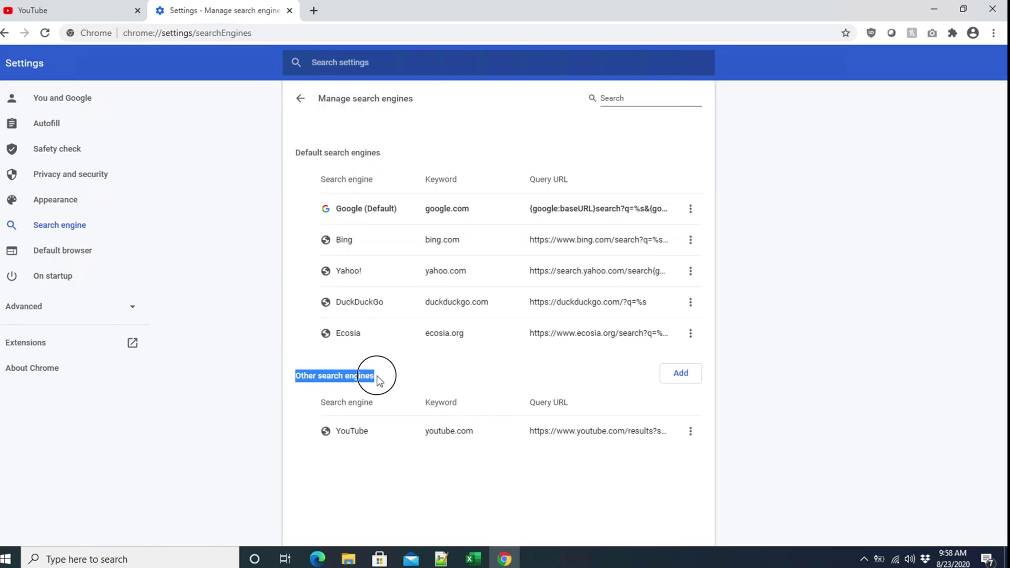
pyautogui.click(61, 11)
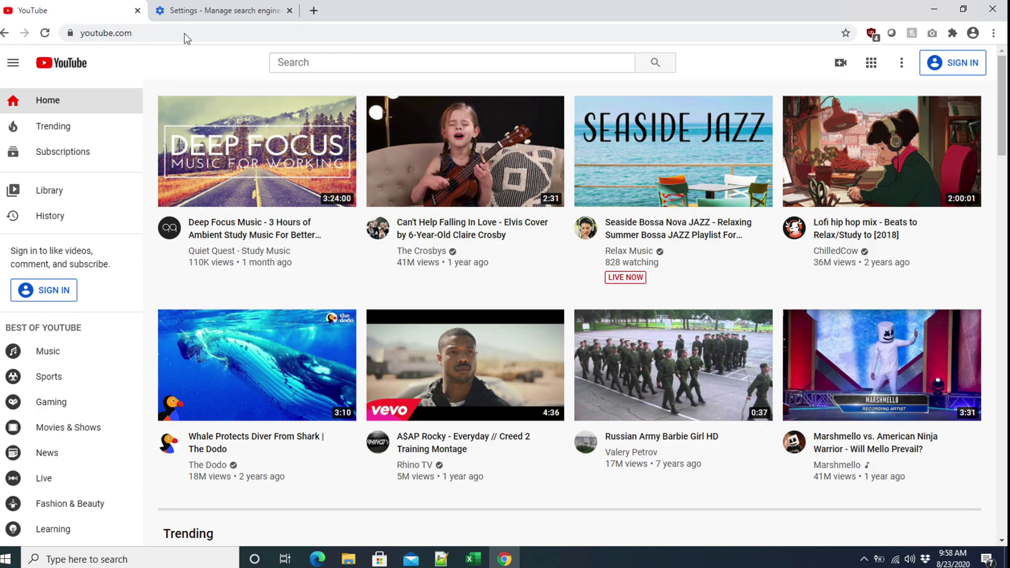
pyautogui.click(201, 11)
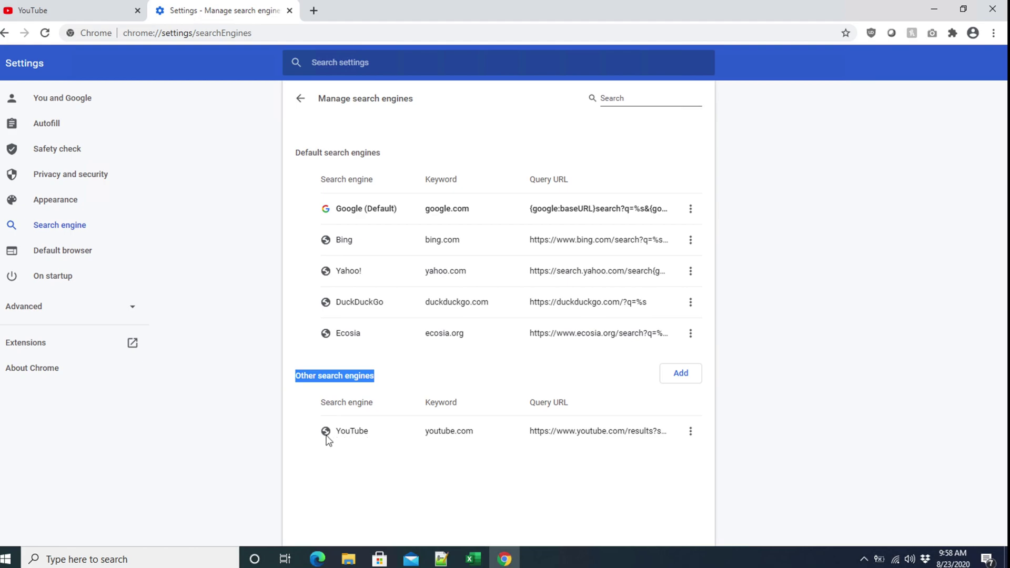
pyautogui.click(691, 436)
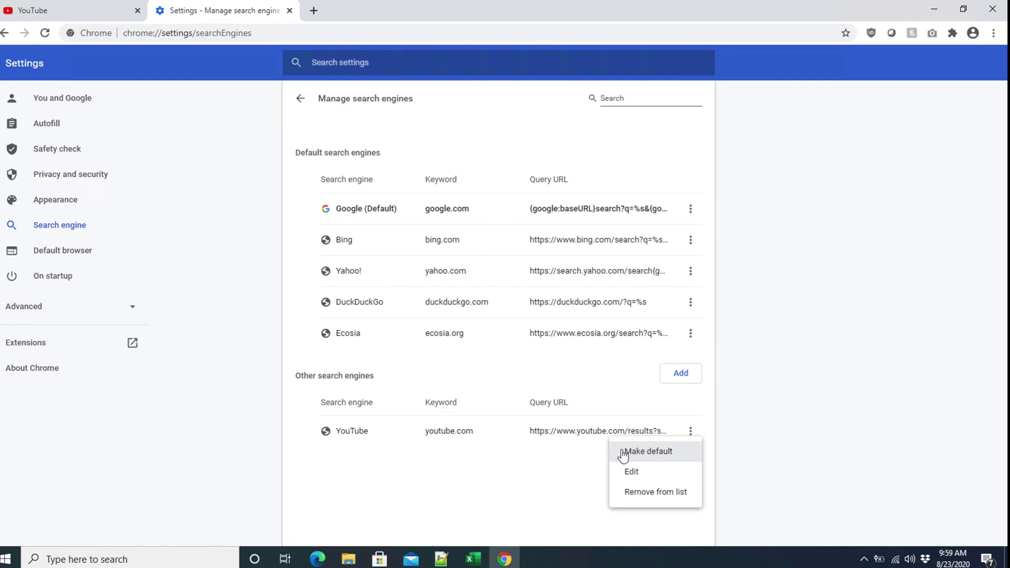
pyautogui.click(667, 459)
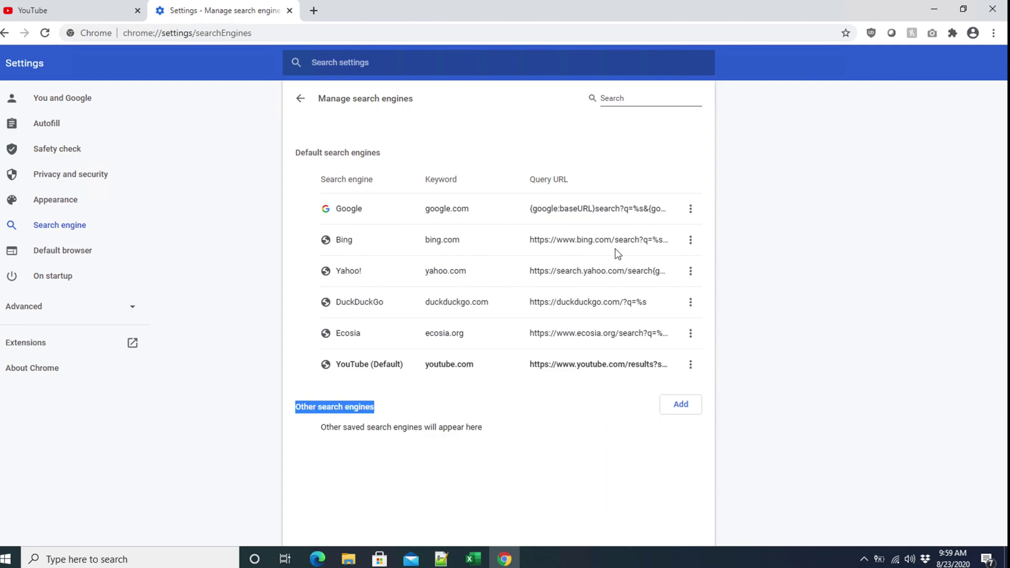
# Step: Return to the main search engine settings and select YouTube as the search engine used in the address bar
pyautogui.click(300, 99)
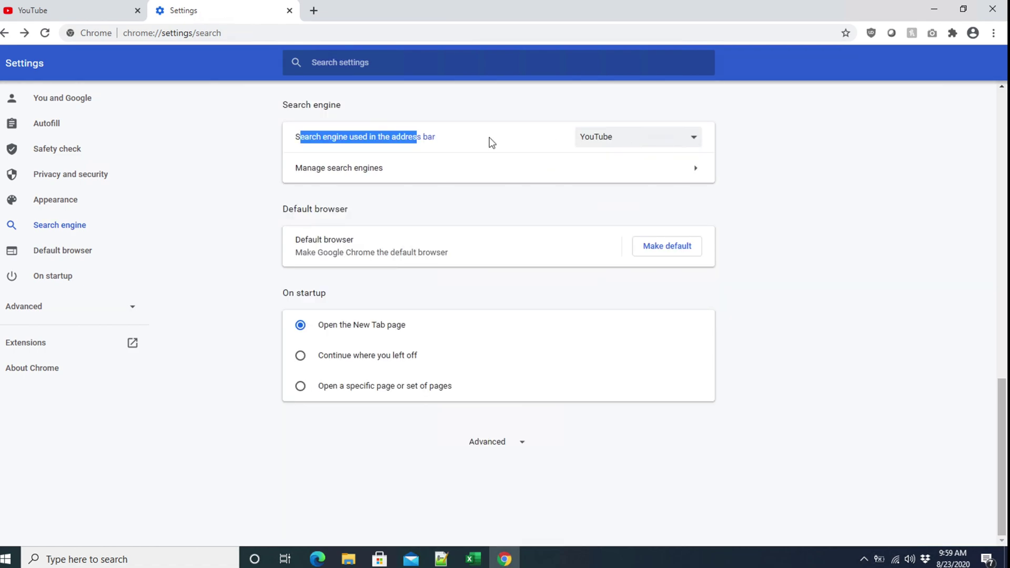
pyautogui.click(447, 141)
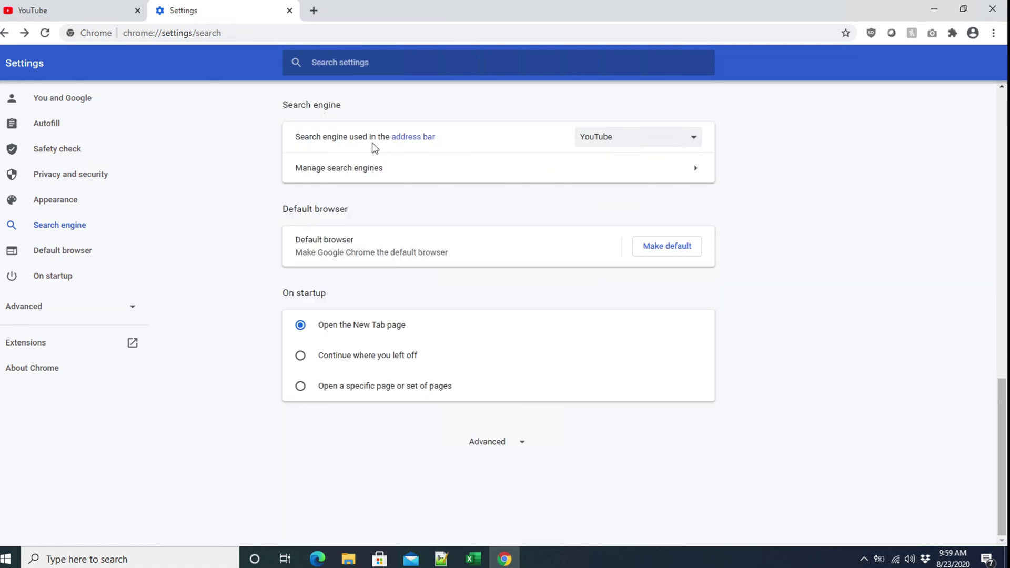
pyautogui.click(604, 139)
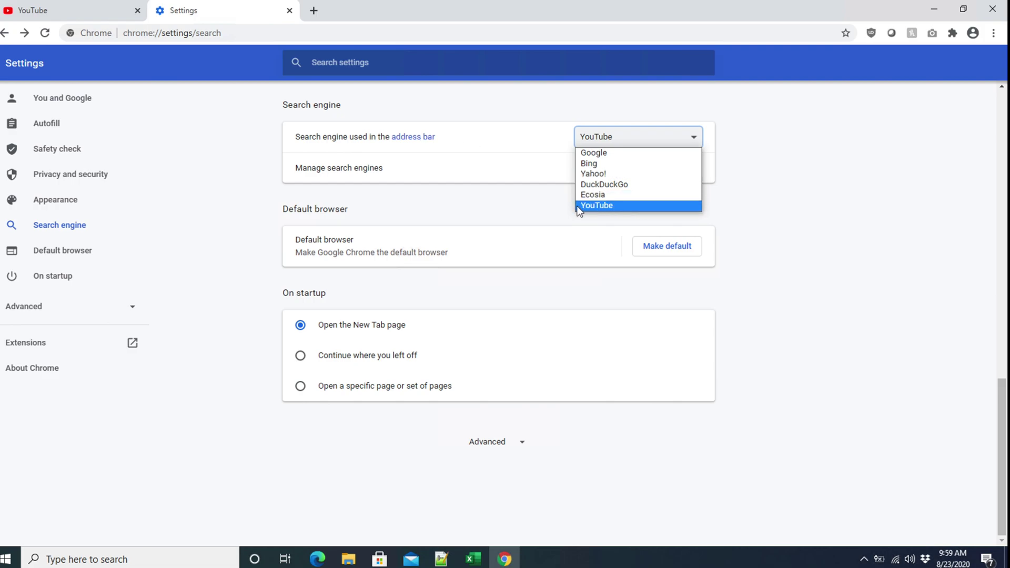
pyautogui.click(604, 207)
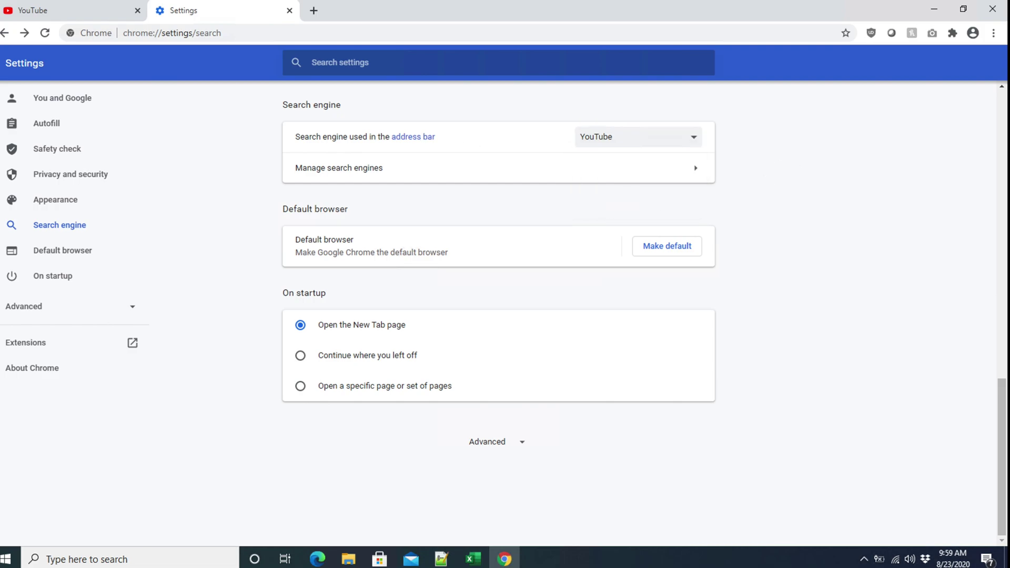
# Step: Search for "latest news" from the address bar of a new tab to test the YouTube default search engine
pyautogui.click(317, 14)
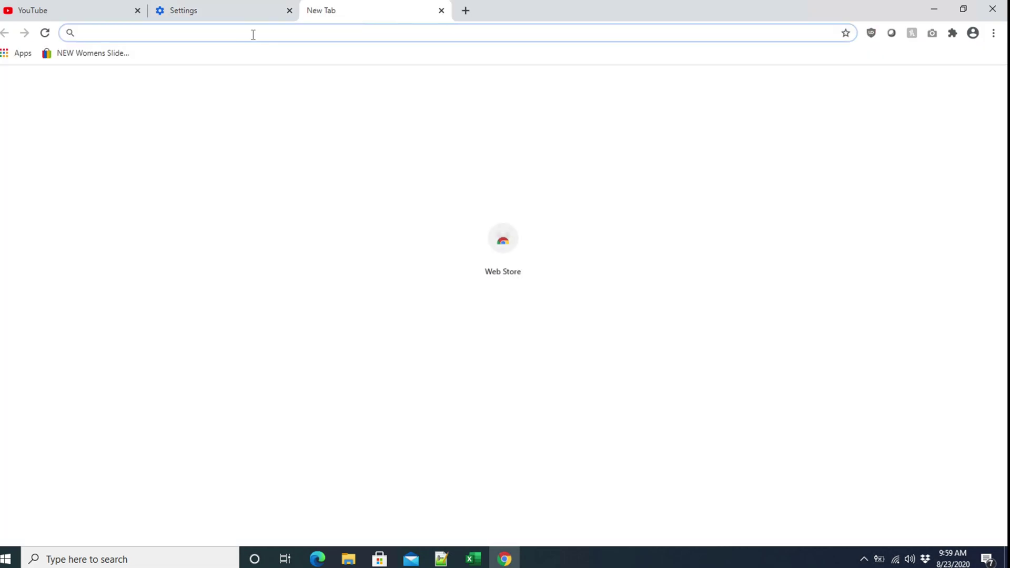
pyautogui.write('la')
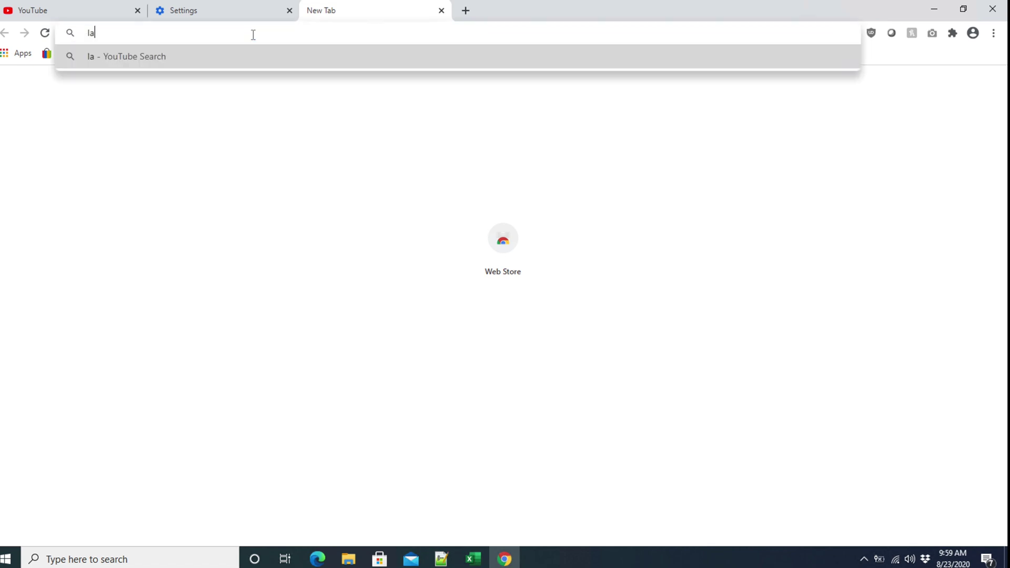
pyautogui.press('BackSpace')
pyautogui.write('atest news')
pyautogui.press('Return')
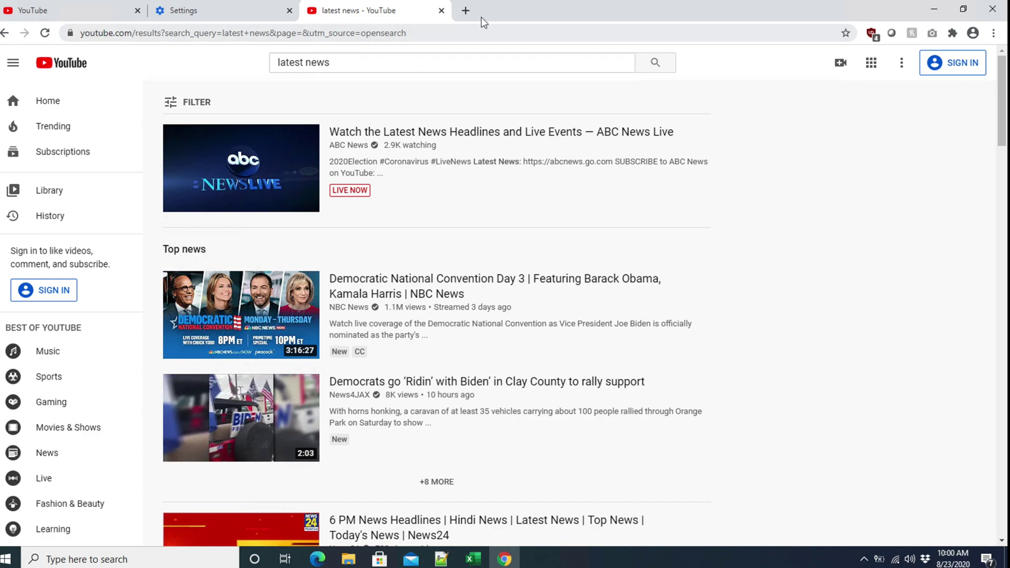
# Step: Open another blank tab, look at the YouTube home page in its existing tab, and return to the blank tab
pyautogui.click(466, 11)
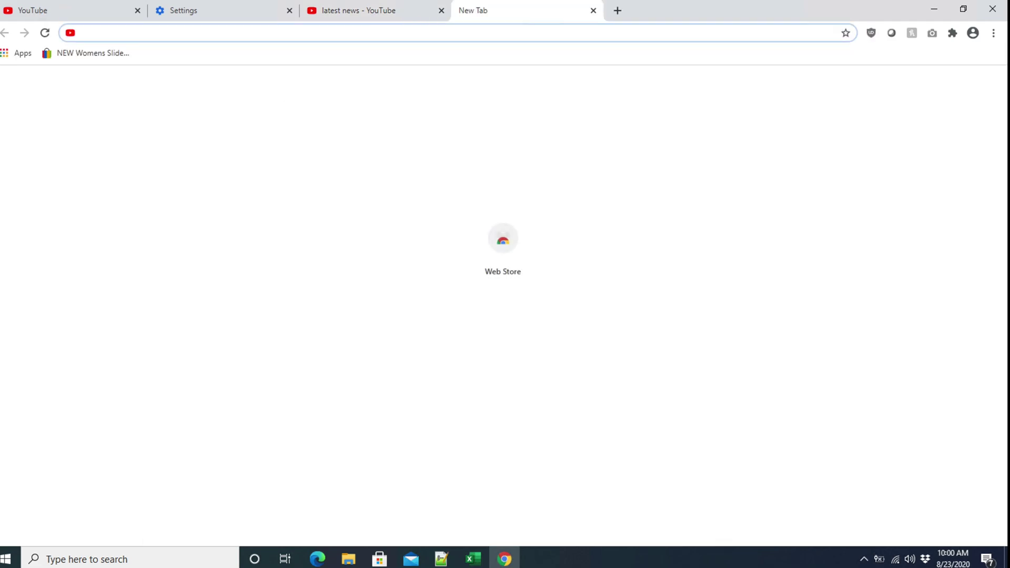
pyautogui.click(91, 10)
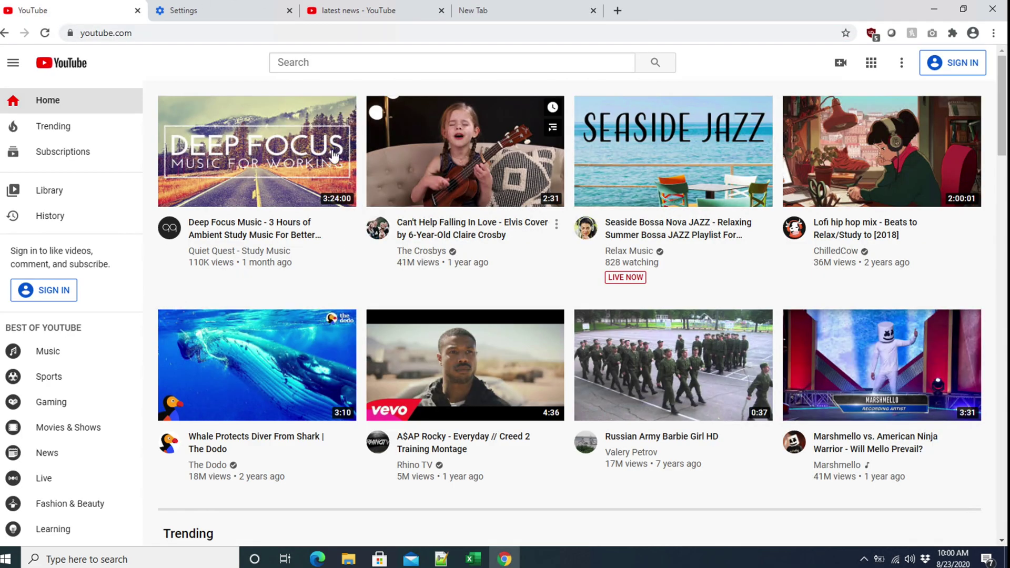
pyautogui.click(486, 9)
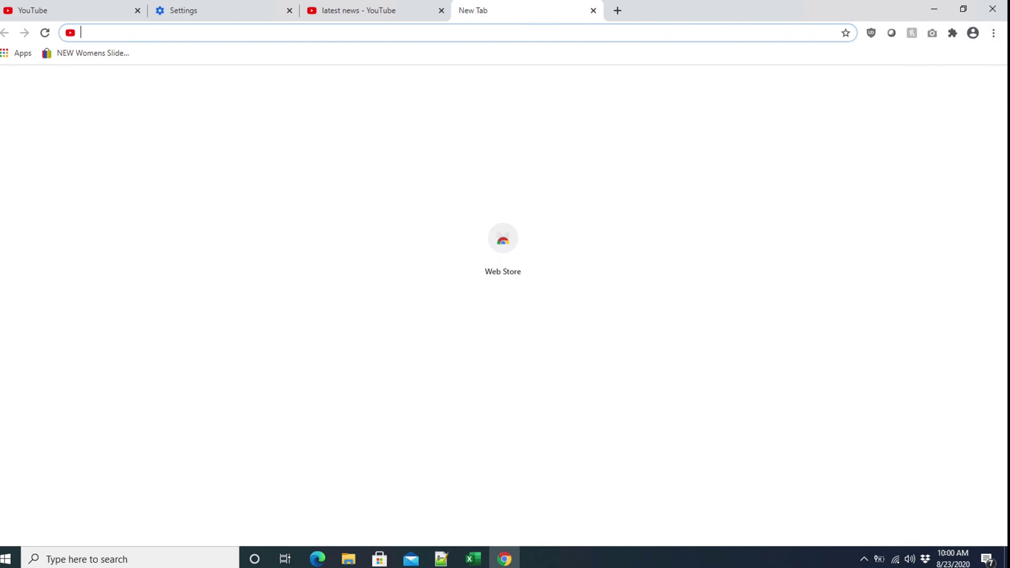
# Step: Reopen the browser settings and review the list of managed search engines in the search engine section
pyautogui.click(993, 33)
pyautogui.click(879, 250)
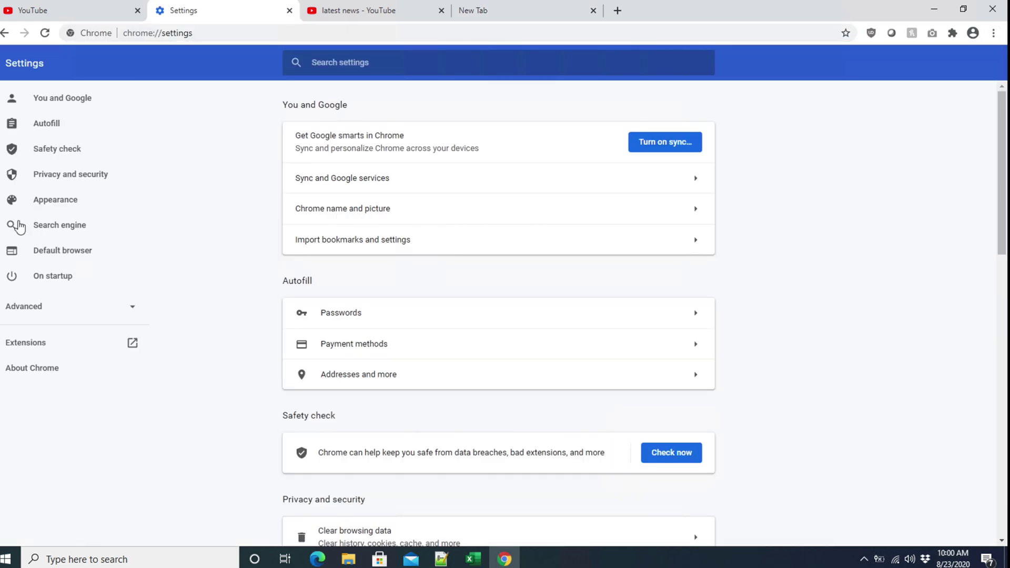
pyautogui.click(61, 230)
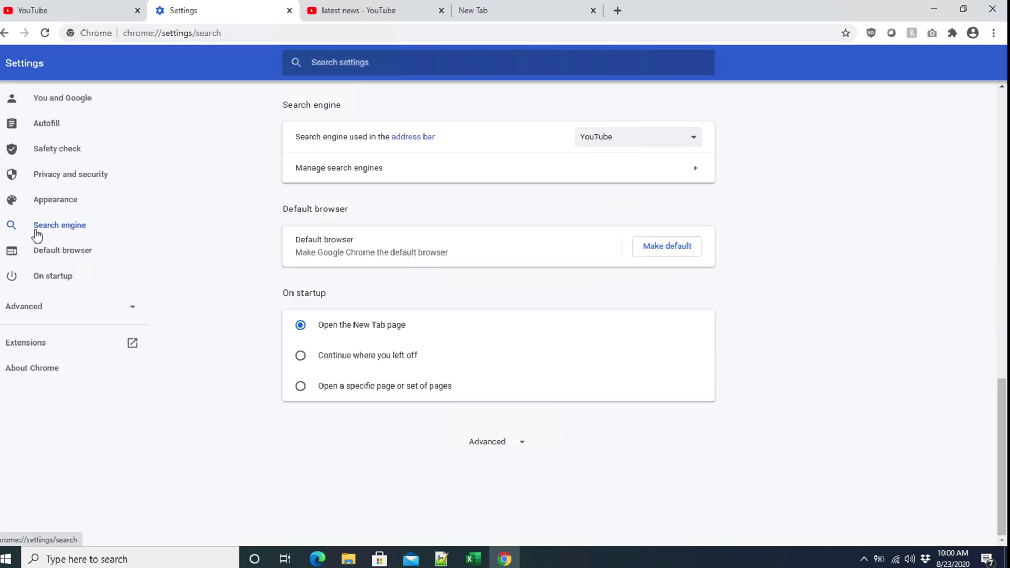
pyautogui.click(350, 169)
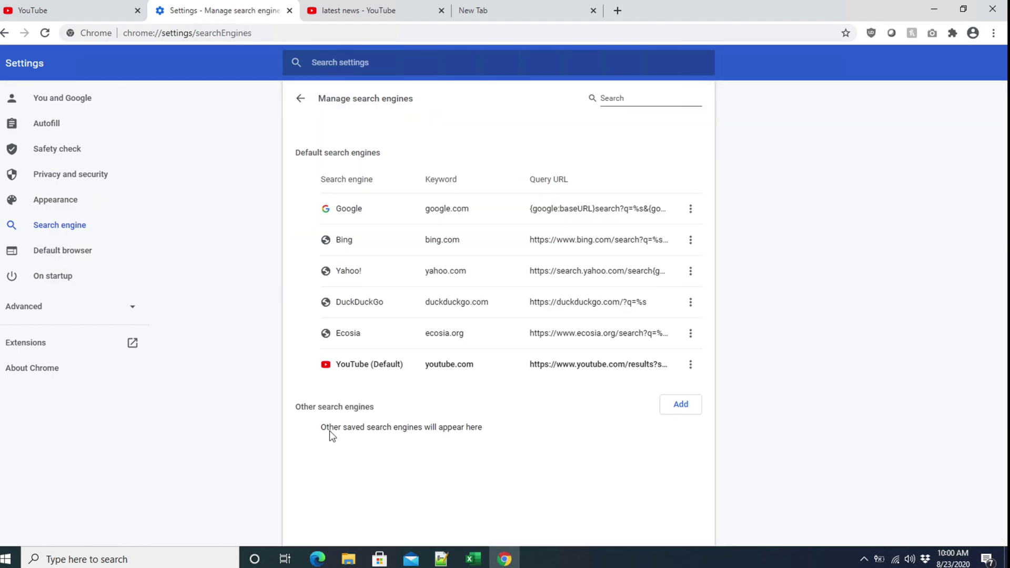